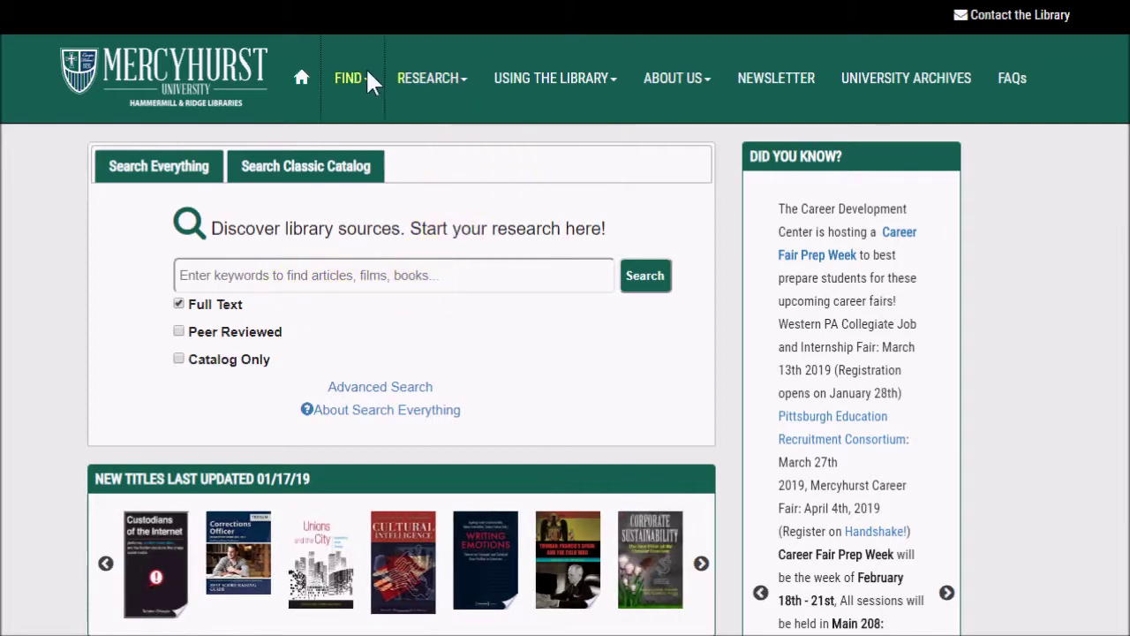
# Step: Open the UpToDate database from the library's A–Z list of research databases
pyautogui.moveTo(372, 81)
pyautogui.click(392, 140)
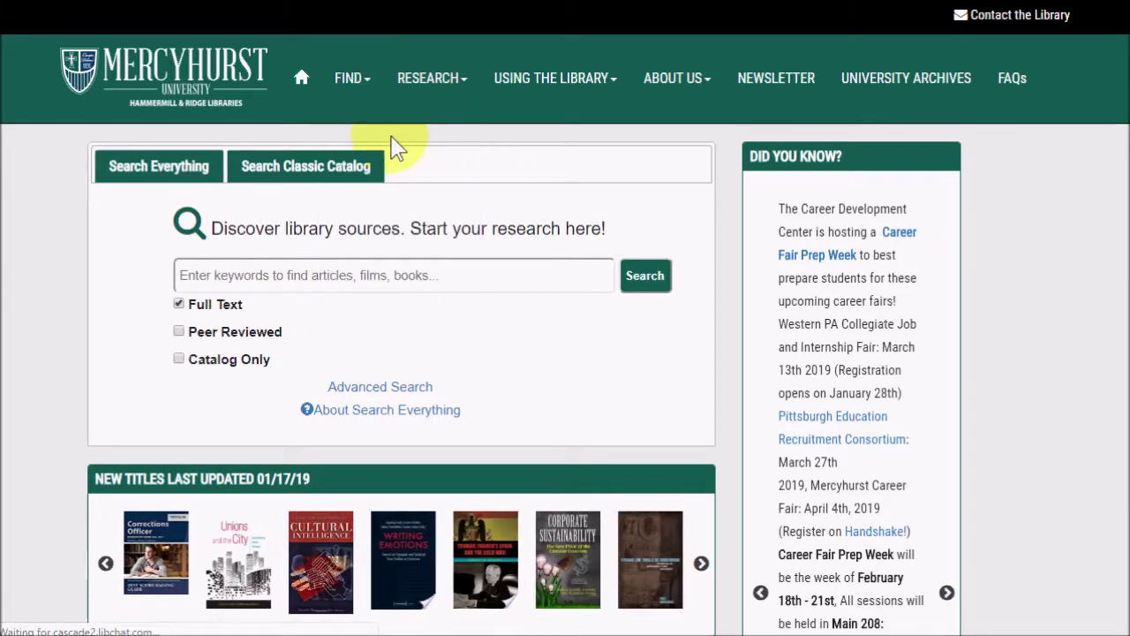
pyautogui.scroll(-1, 434, 189)
pyautogui.scroll(-15, 433, 190)
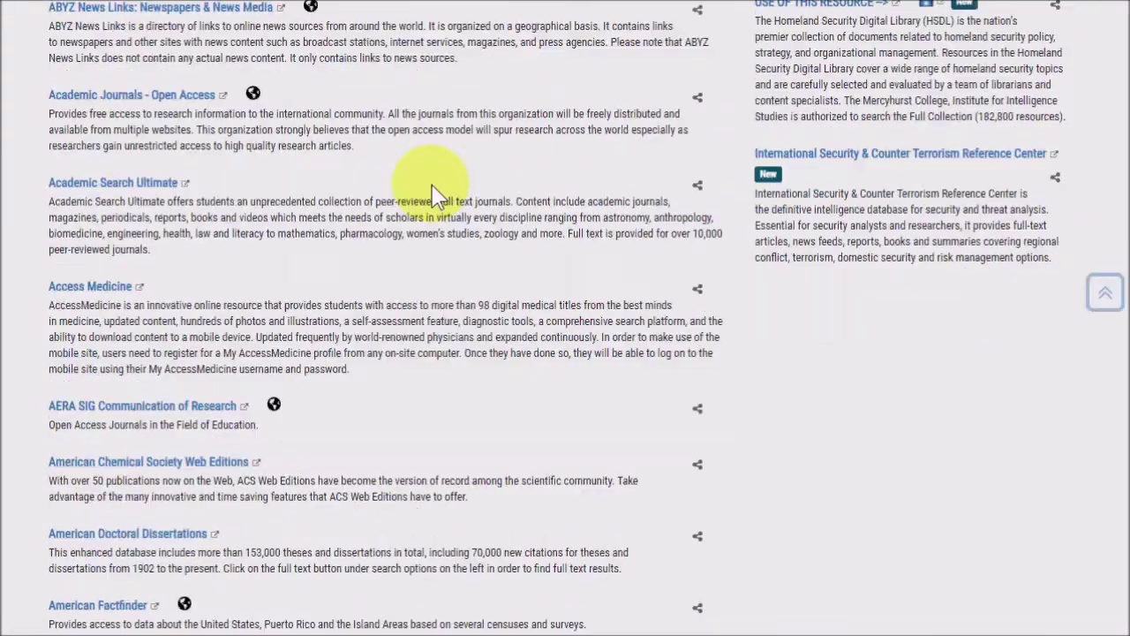
pyautogui.scroll(-15, 433, 188)
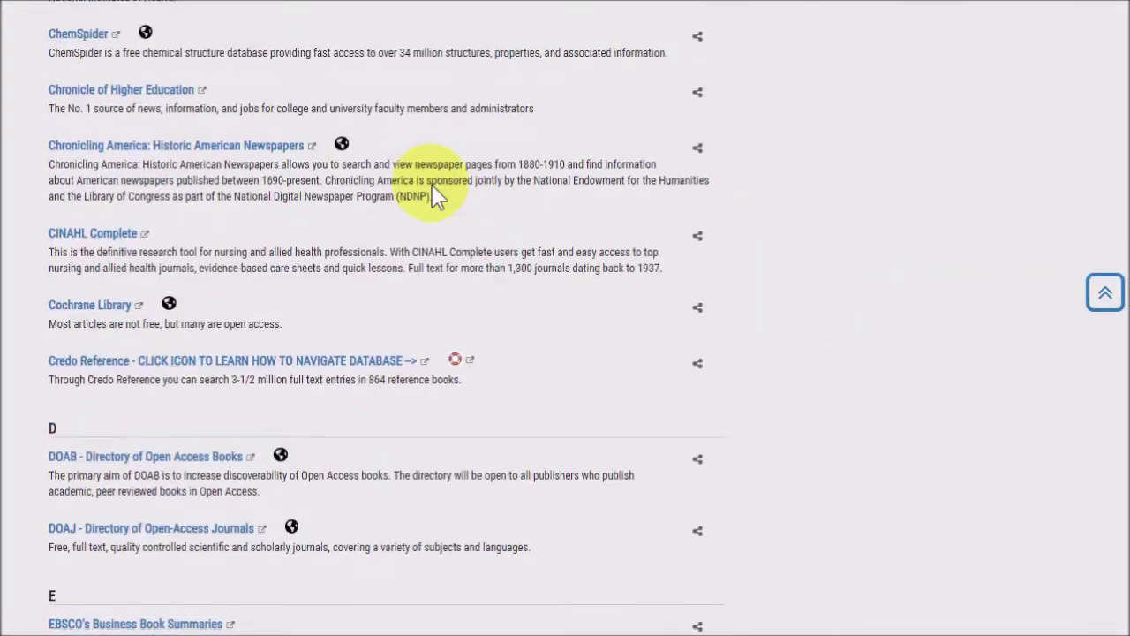
pyautogui.scroll(-15, 432, 212)
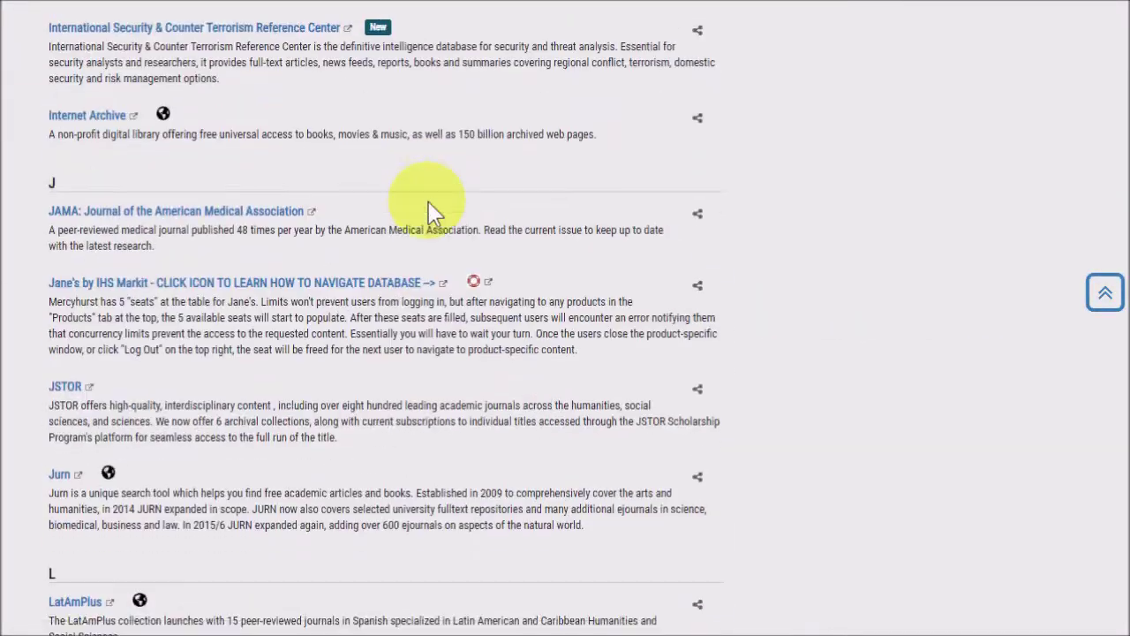
pyautogui.scroll(-12, 433, 207)
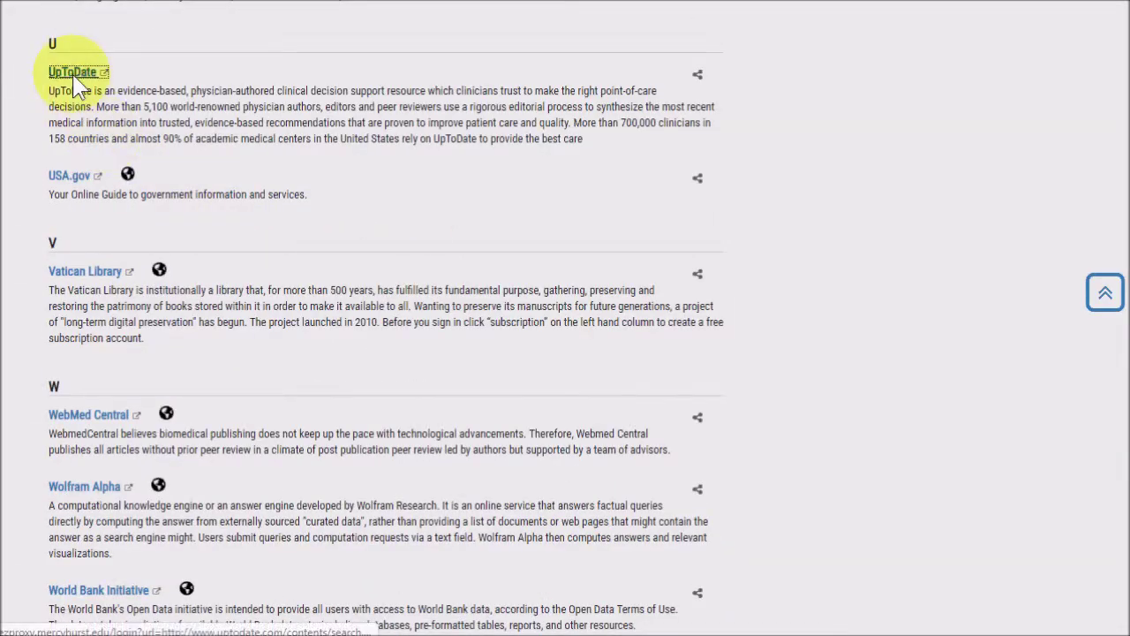
pyautogui.click(62, 71)
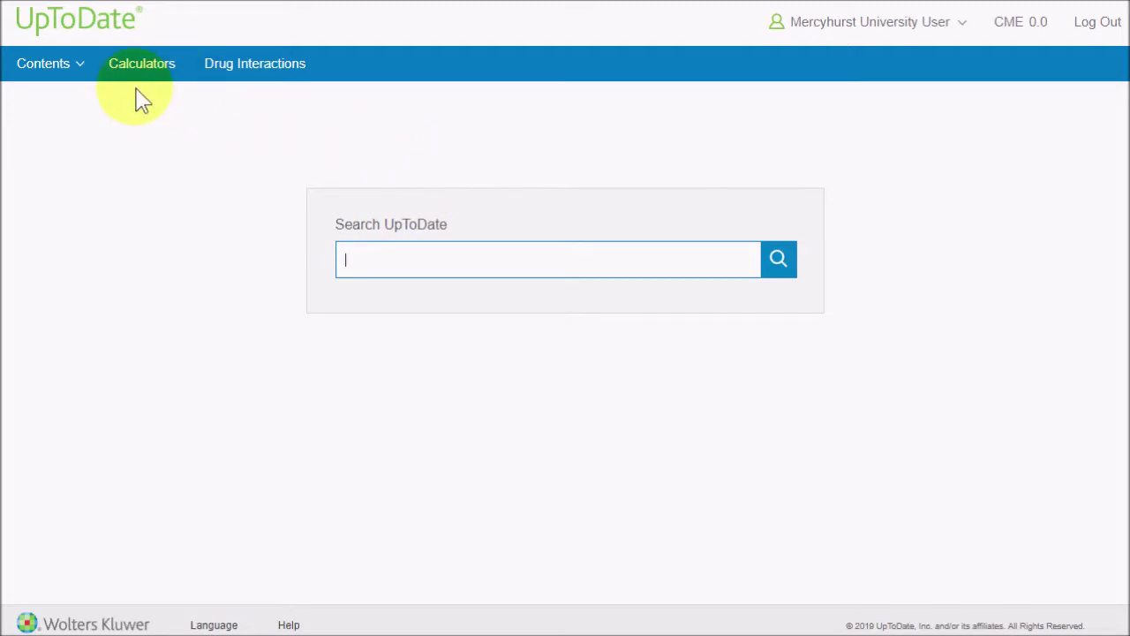
# Step: Search UpToDate for venlafaxine, limit the results to adults, and open the topic "Discontinuing antidepressant medications in adults"
pyautogui.moveTo(73, 70)
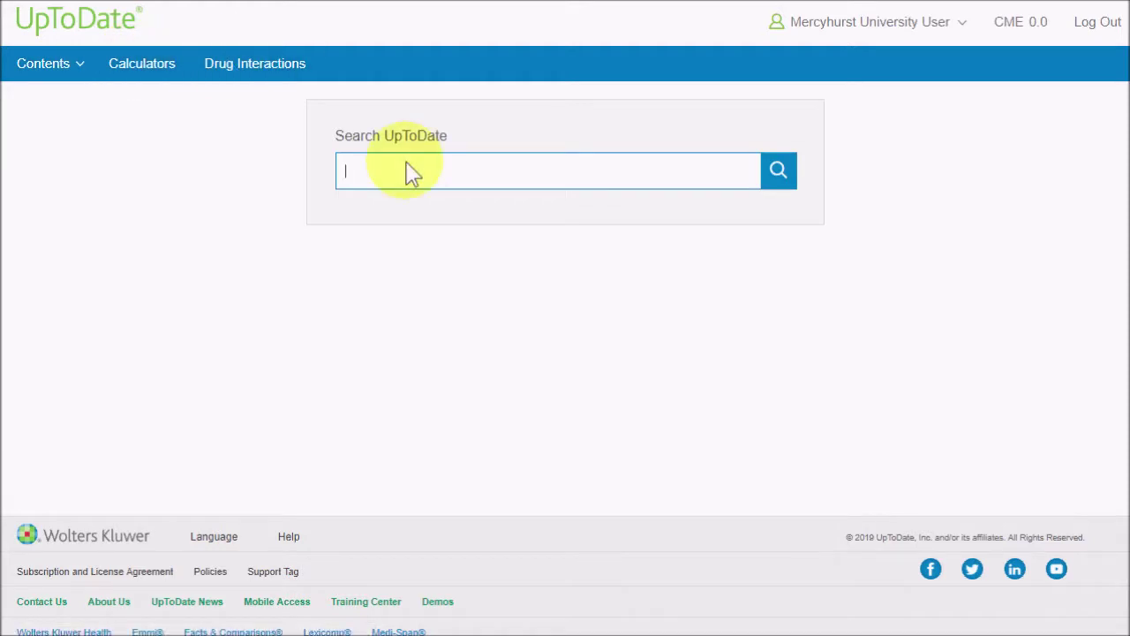
pyautogui.write('al')
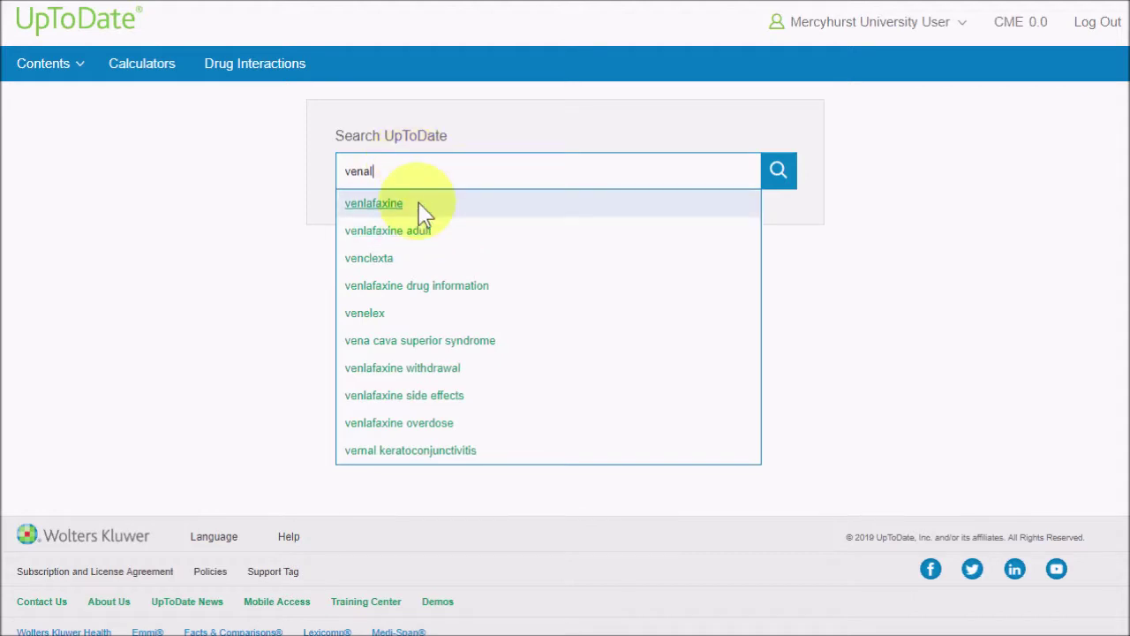
pyautogui.click(393, 205)
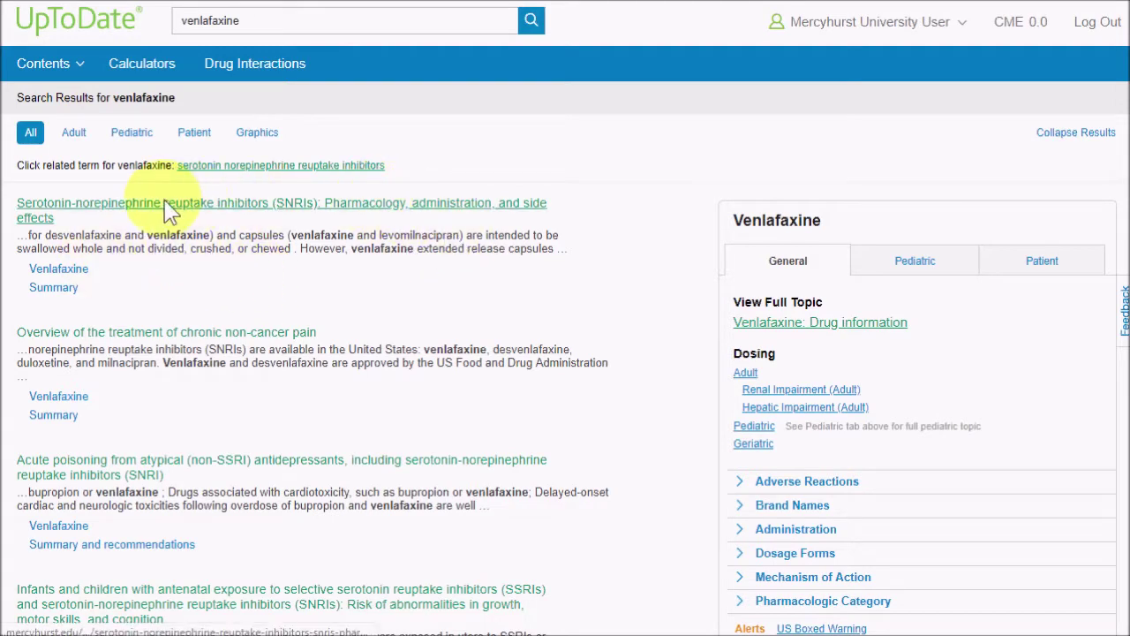
pyautogui.scroll(-1, 172, 212)
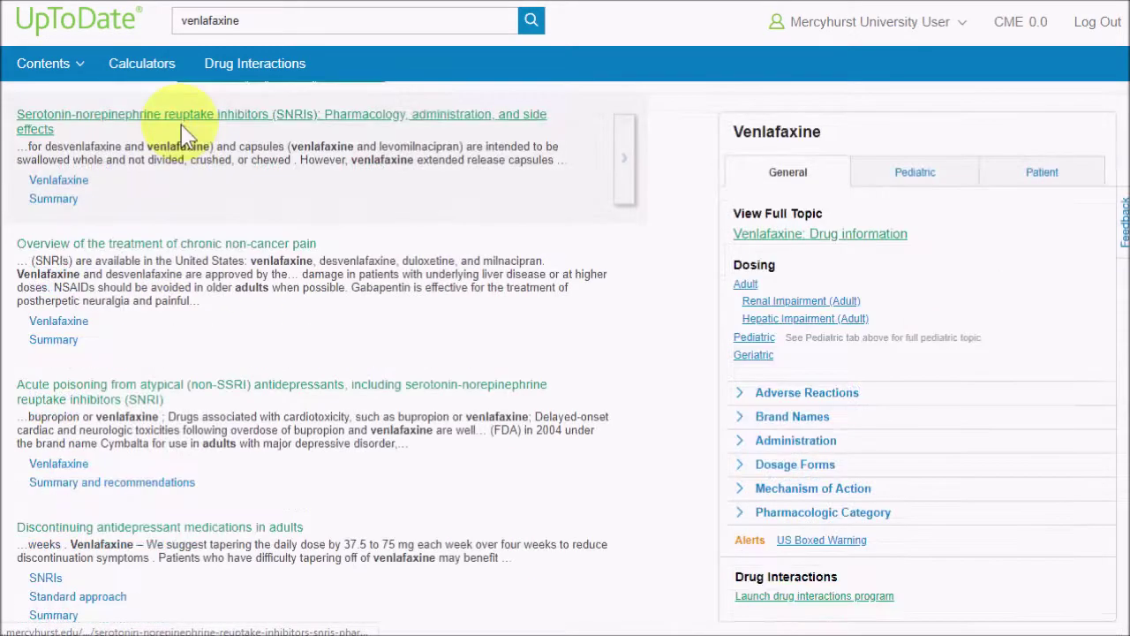
pyautogui.click(172, 530)
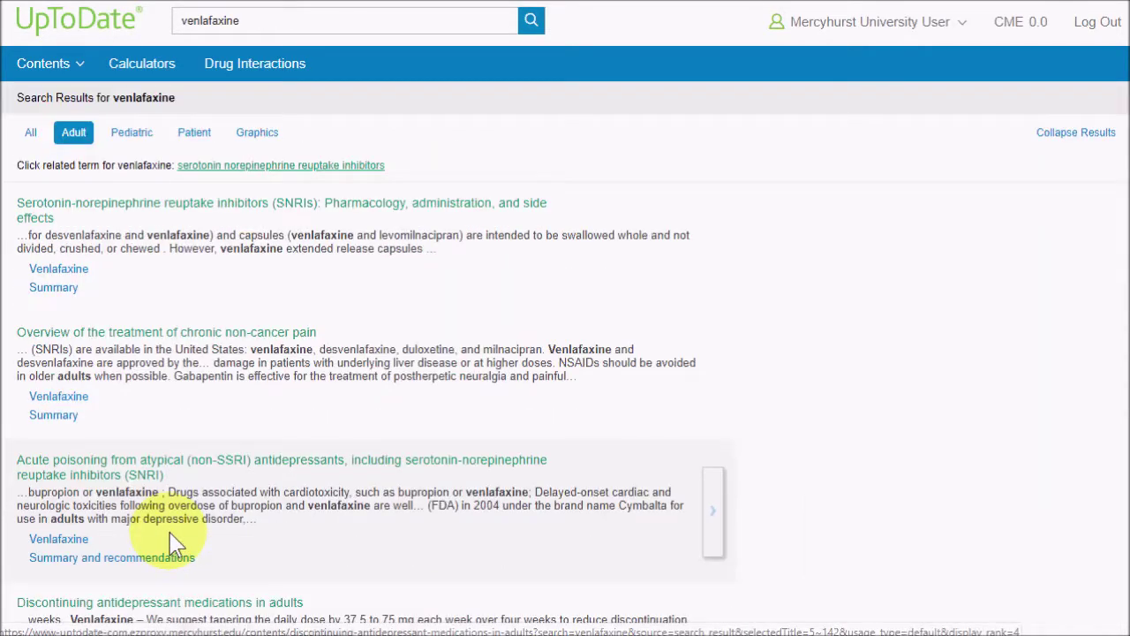
# Step: Review the discontinuation symptoms section and find the mentions of venlafaxine within the topic
pyautogui.scroll(-5, 644, 376)
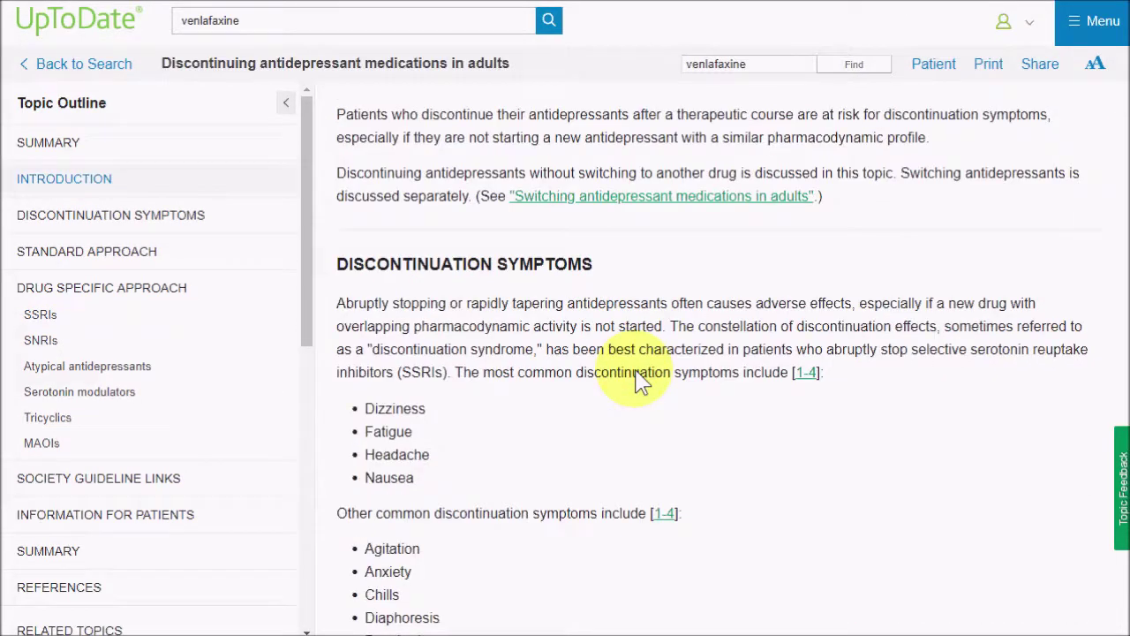
pyautogui.scroll(-10, 639, 382)
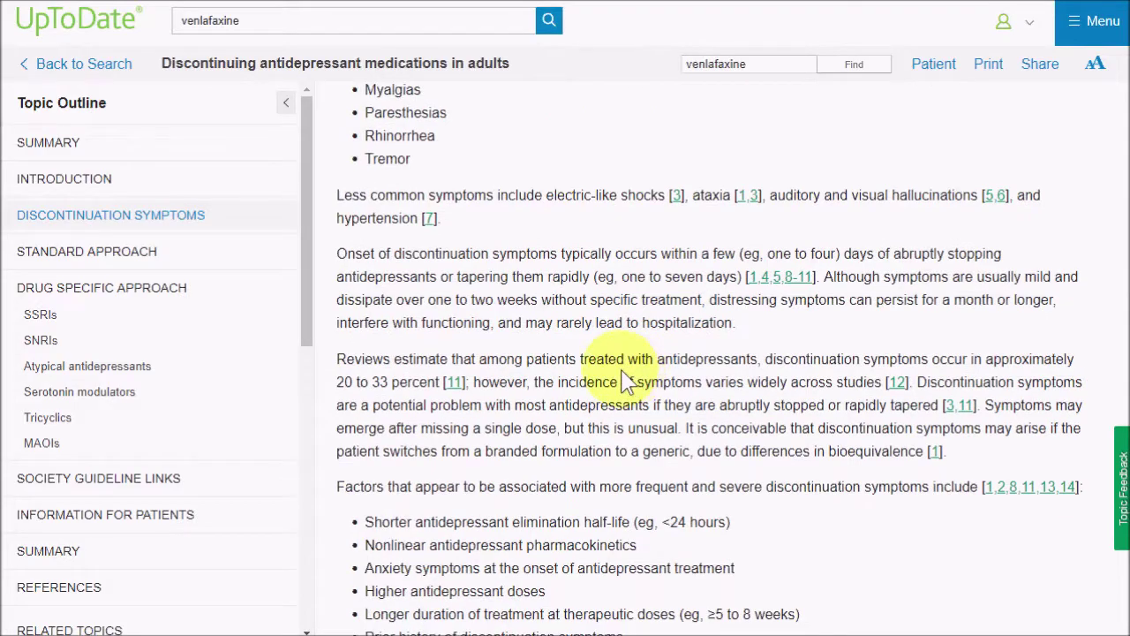
pyautogui.scroll(-6, 624, 379)
pyautogui.scroll(4, 624, 378)
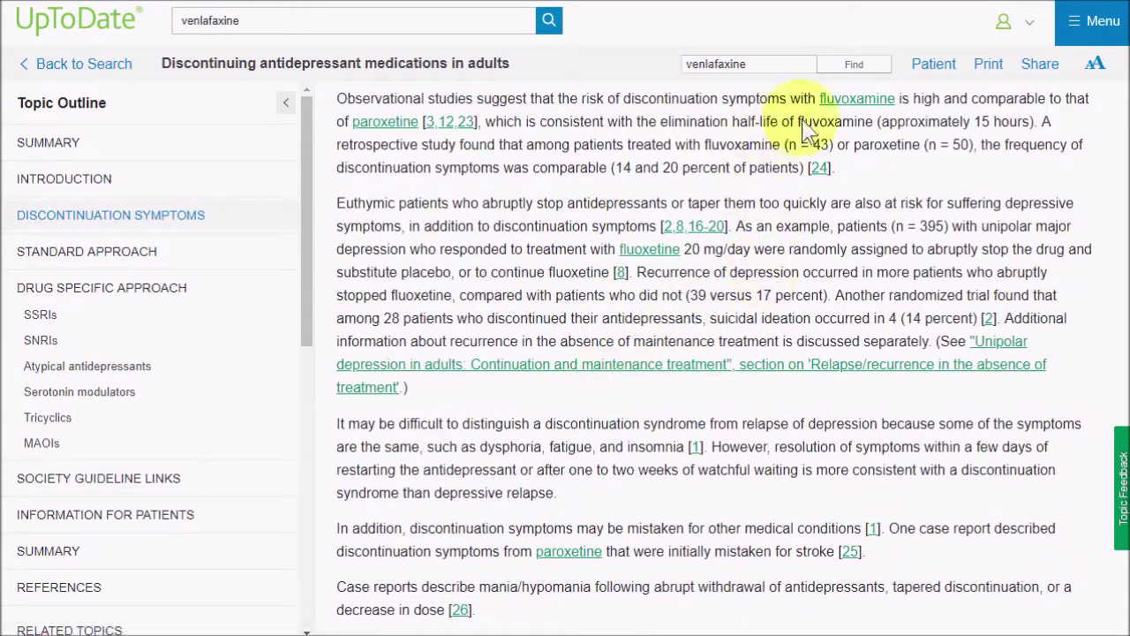
pyautogui.click(855, 65)
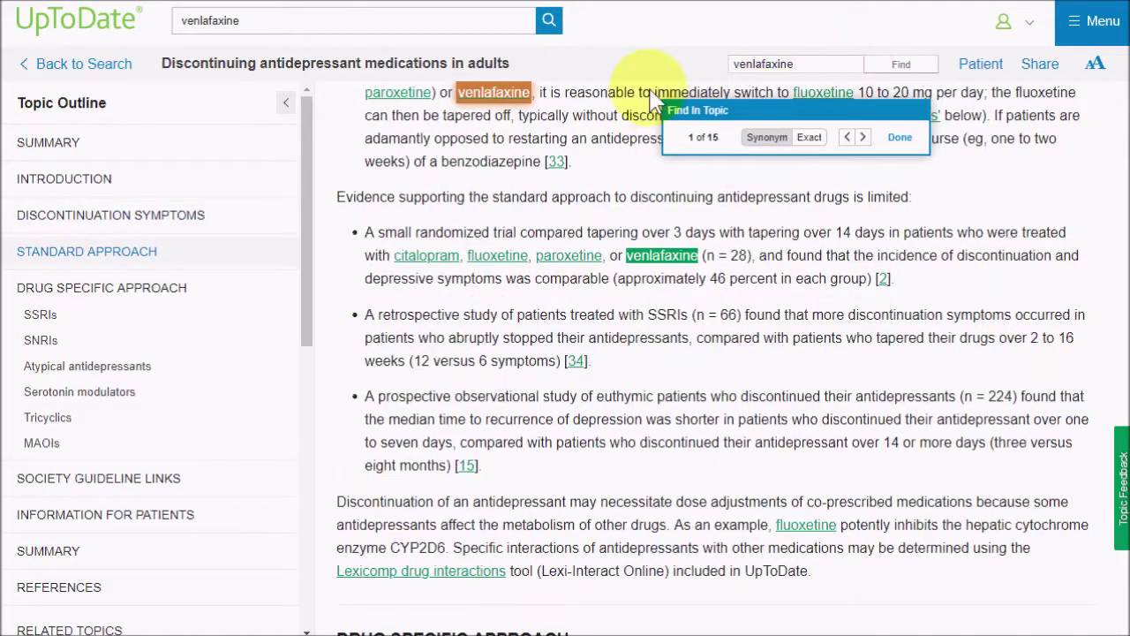
pyautogui.scroll(1, 605, 106)
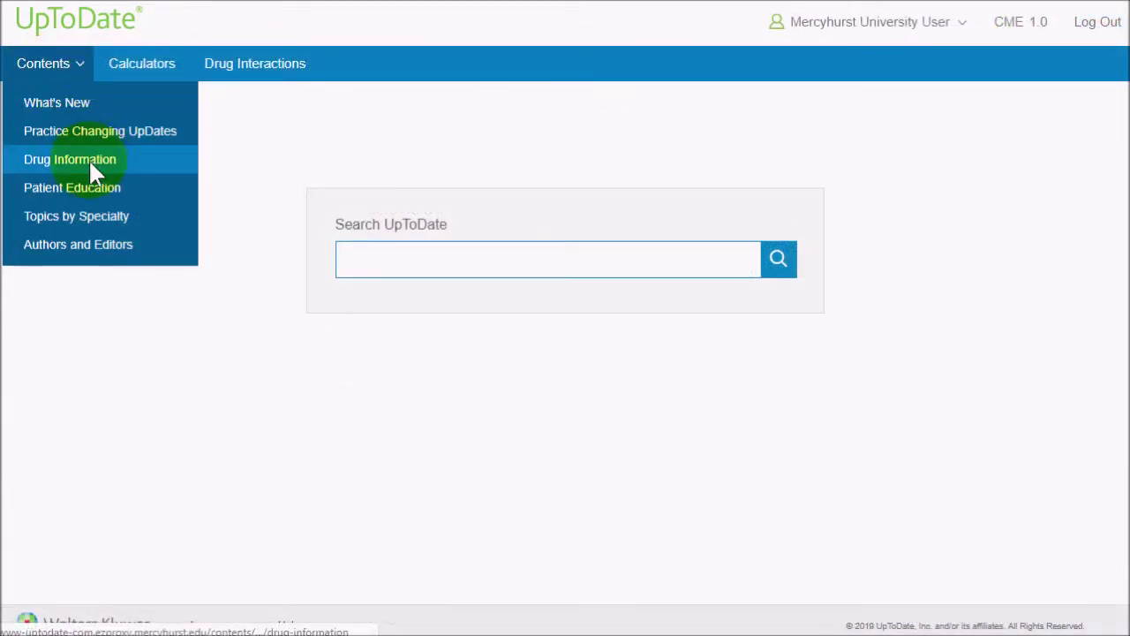
# Step: Open the pediatric drug information list in UpToDate's Drug Information contents and browse its entries
pyautogui.click(56, 168)
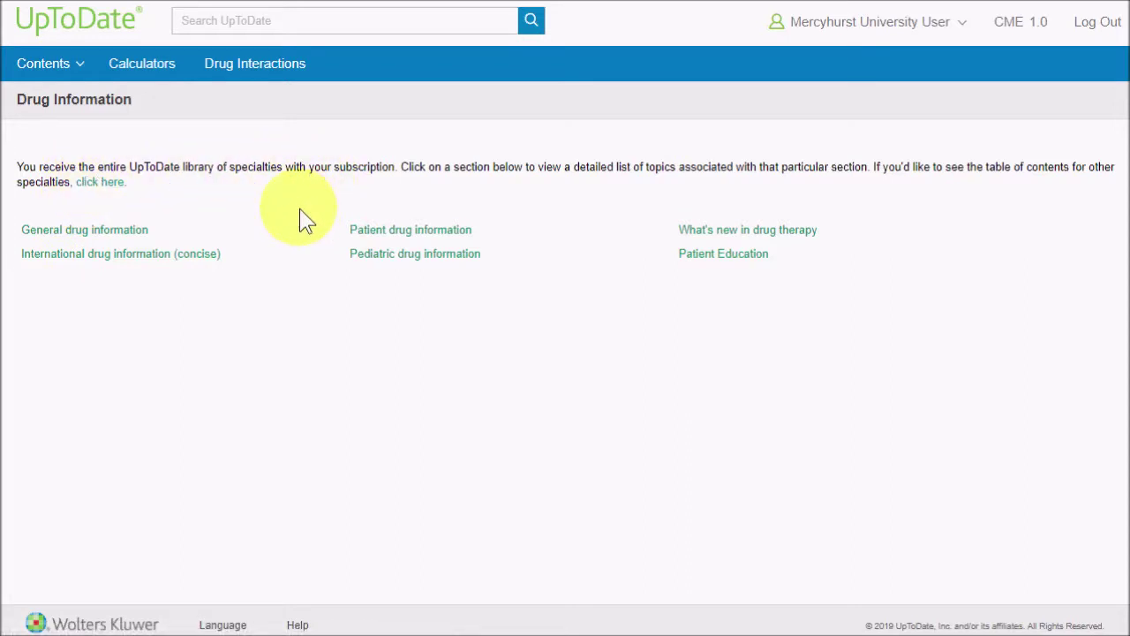
pyautogui.click(395, 258)
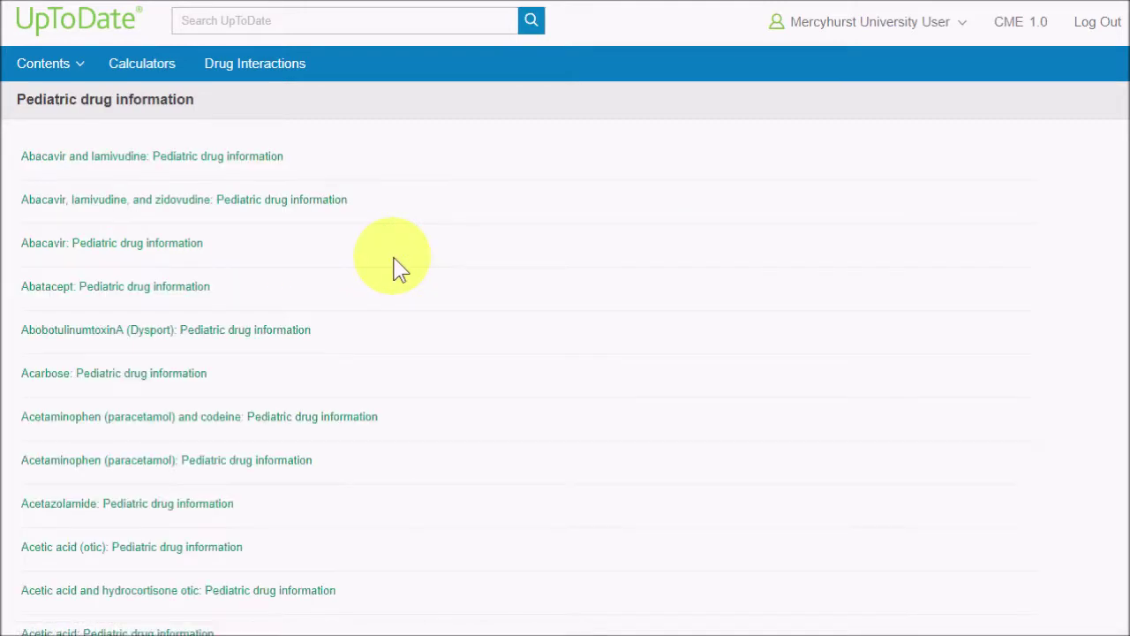
pyautogui.scroll(-3, 333, 269)
pyautogui.scroll(-7, 331, 263)
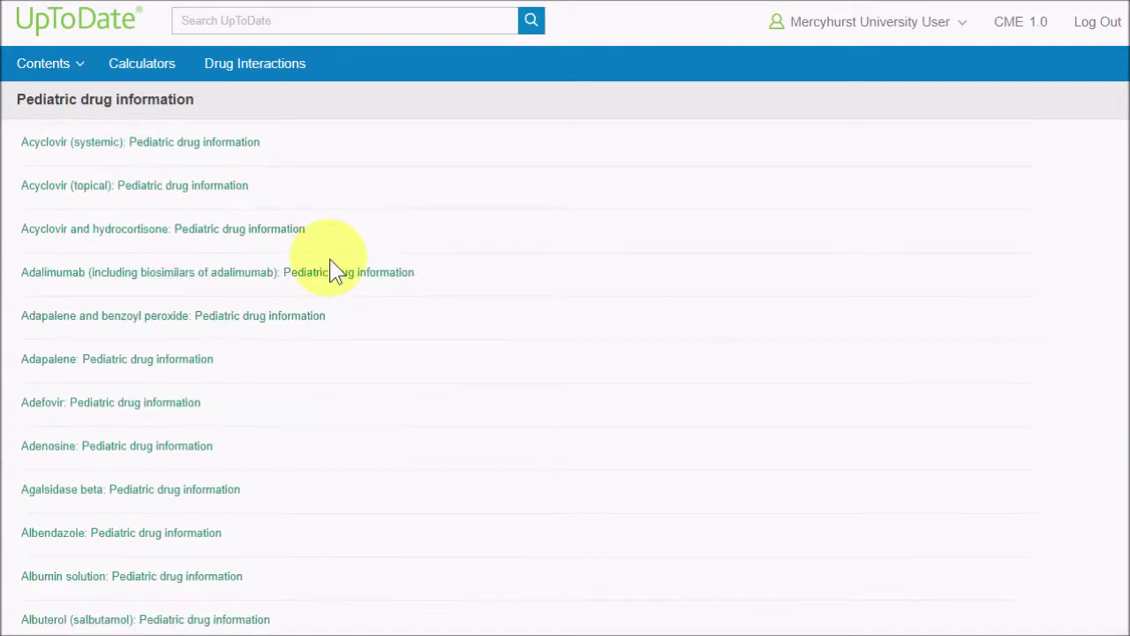
pyautogui.scroll(-11, 331, 262)
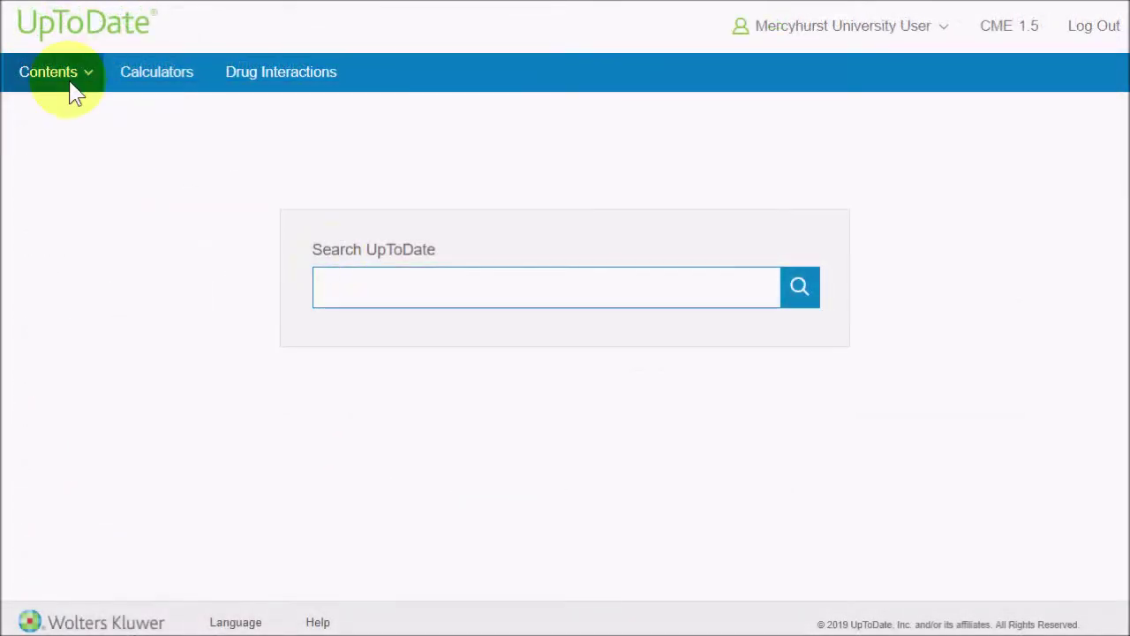
# Step: Browse the breast cancer topics under the Obstetrics, Gynecology and Women's Health specialty
pyautogui.click(67, 80)
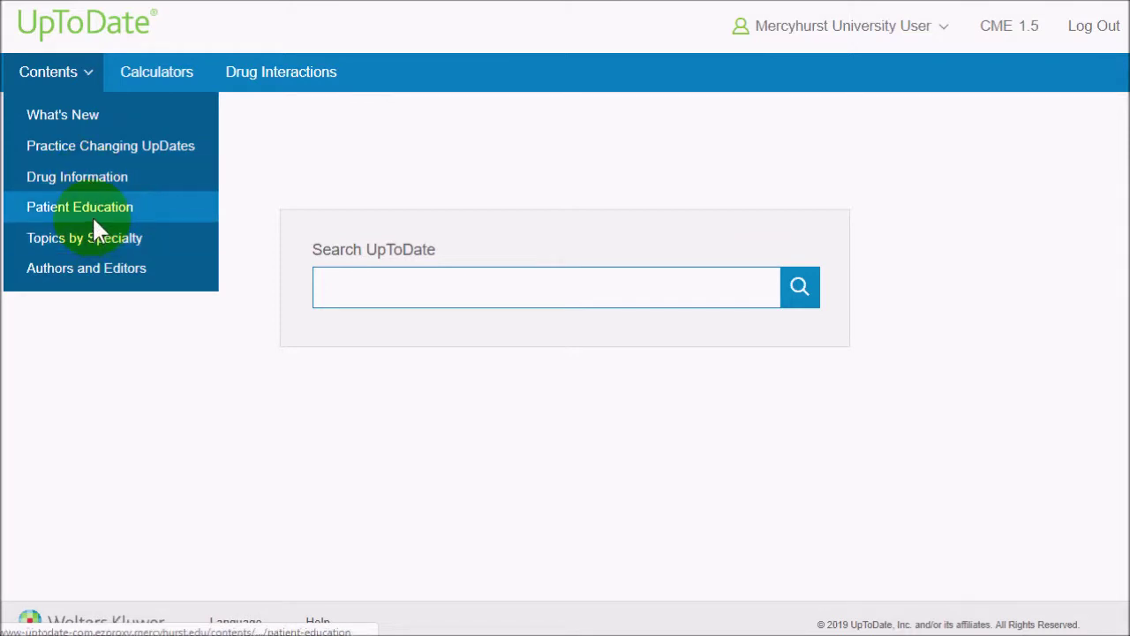
pyautogui.click(143, 247)
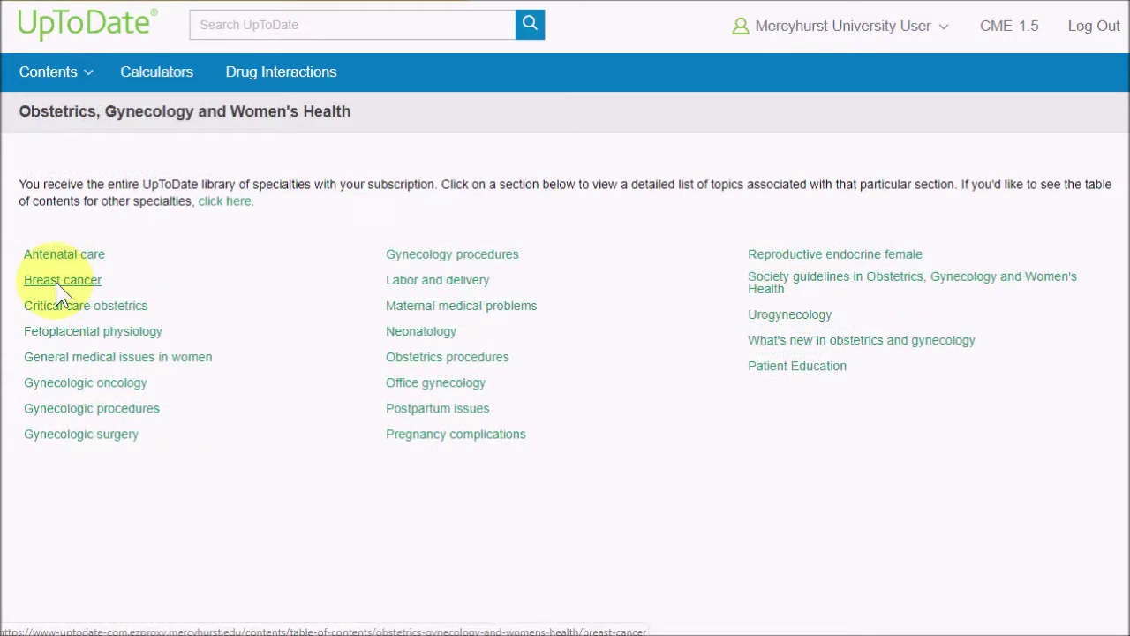
pyautogui.click(55, 282)
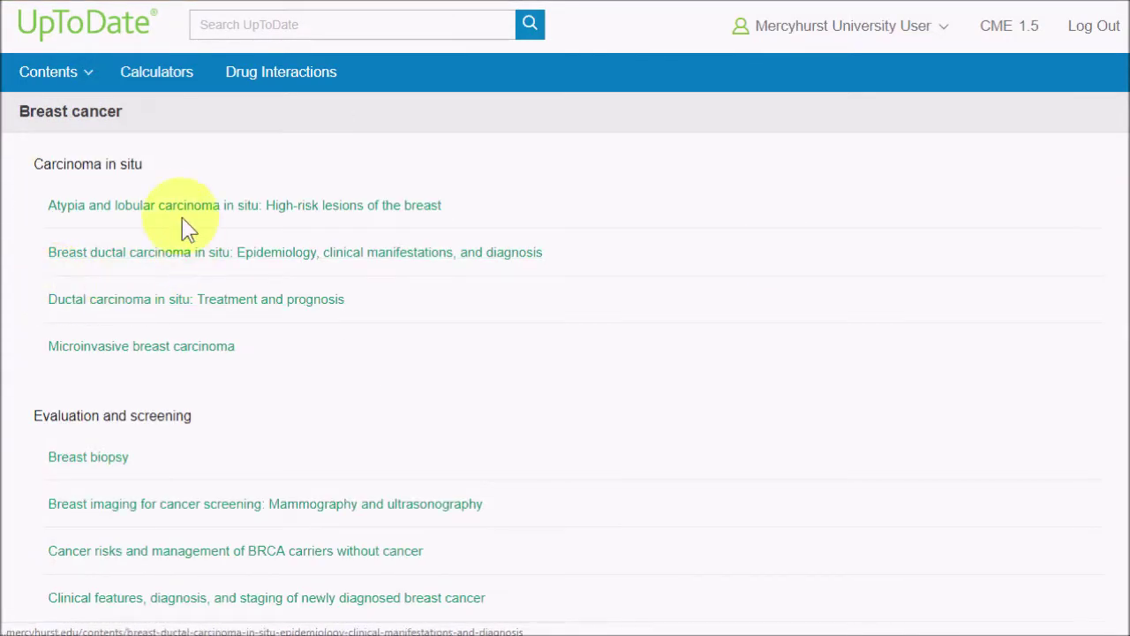
pyautogui.scroll(-4, 353, 203)
pyautogui.scroll(-5, 353, 203)
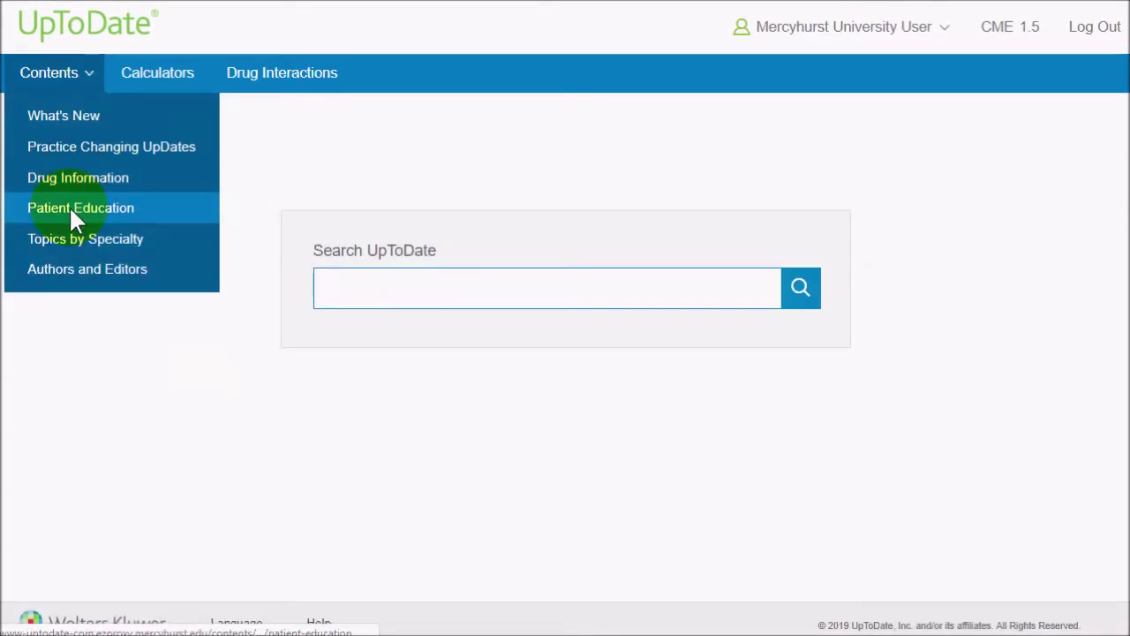
# Step: Open the patient education article "High-fiber diet (The Basics)" in the Diet and weight category and read through it
pyautogui.click(71, 212)
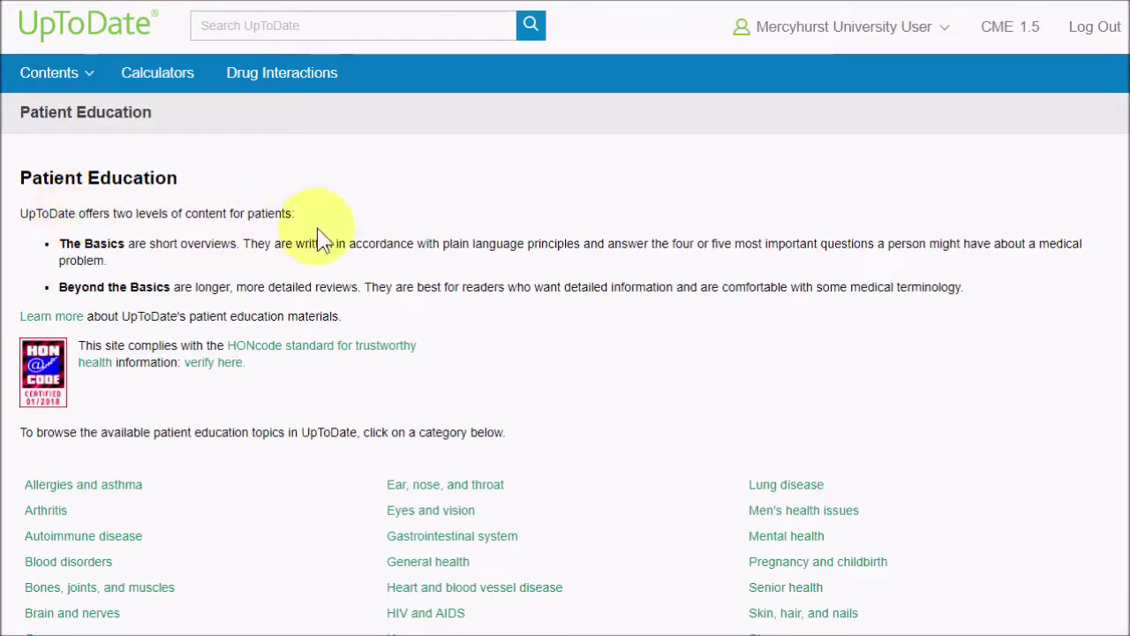
pyautogui.scroll(-2, 322, 237)
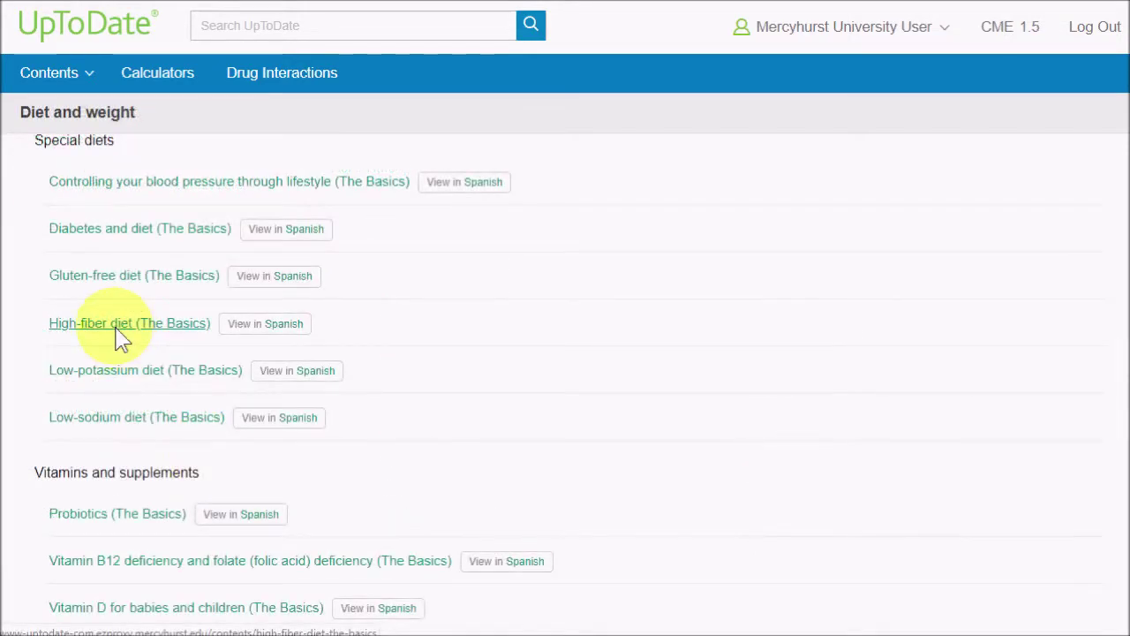
pyautogui.click(116, 327)
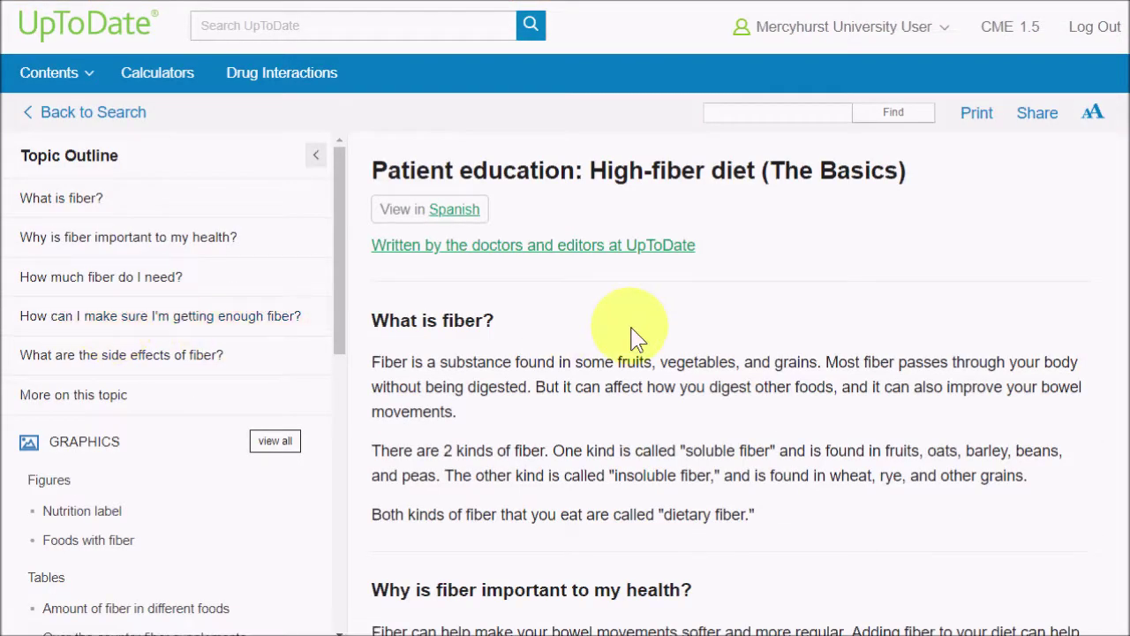
pyautogui.scroll(-5, 612, 322)
pyautogui.scroll(-5, 636, 340)
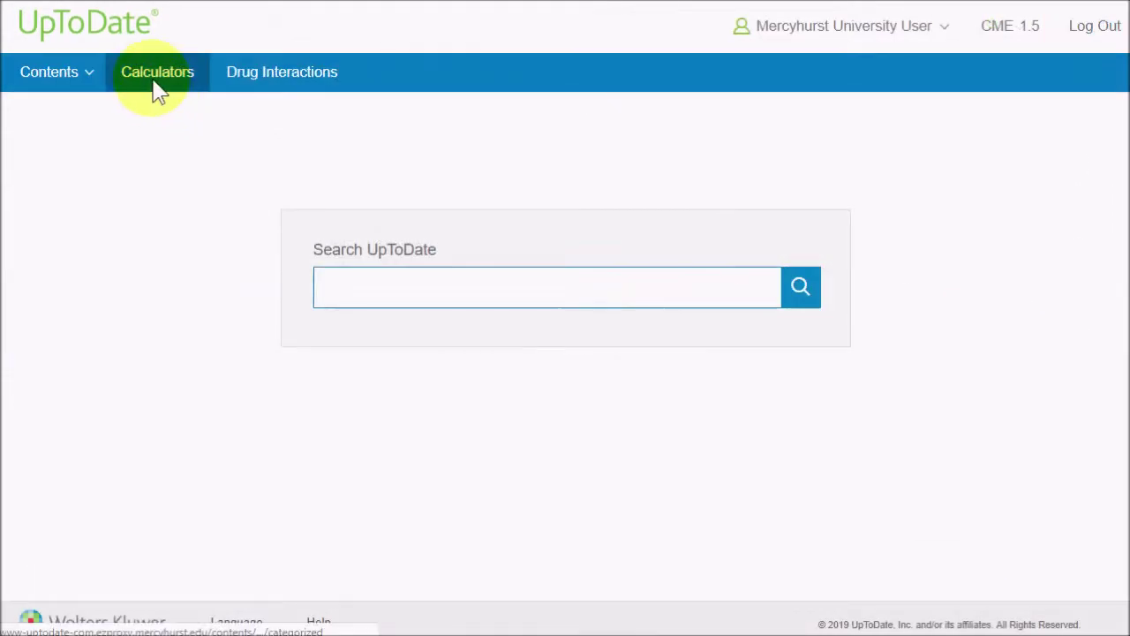
# Step: Open the medical calculators and look through the list organized by specialty
pyautogui.click(154, 90)
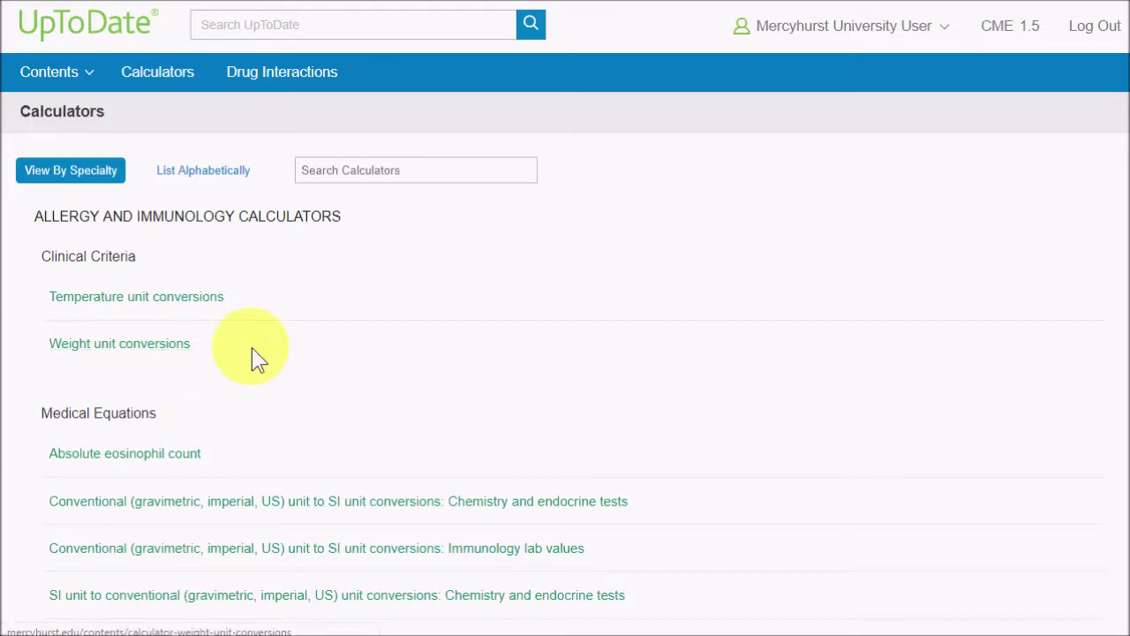
pyautogui.scroll(-5, 256, 360)
pyautogui.scroll(-15, 256, 360)
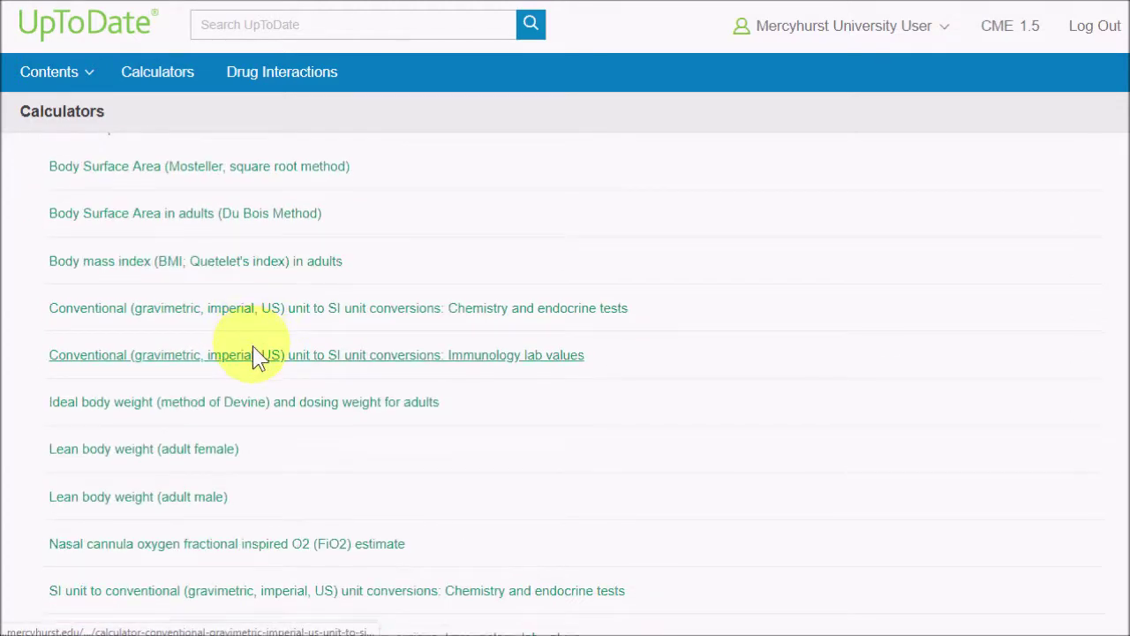
pyautogui.scroll(-2, 267, 353)
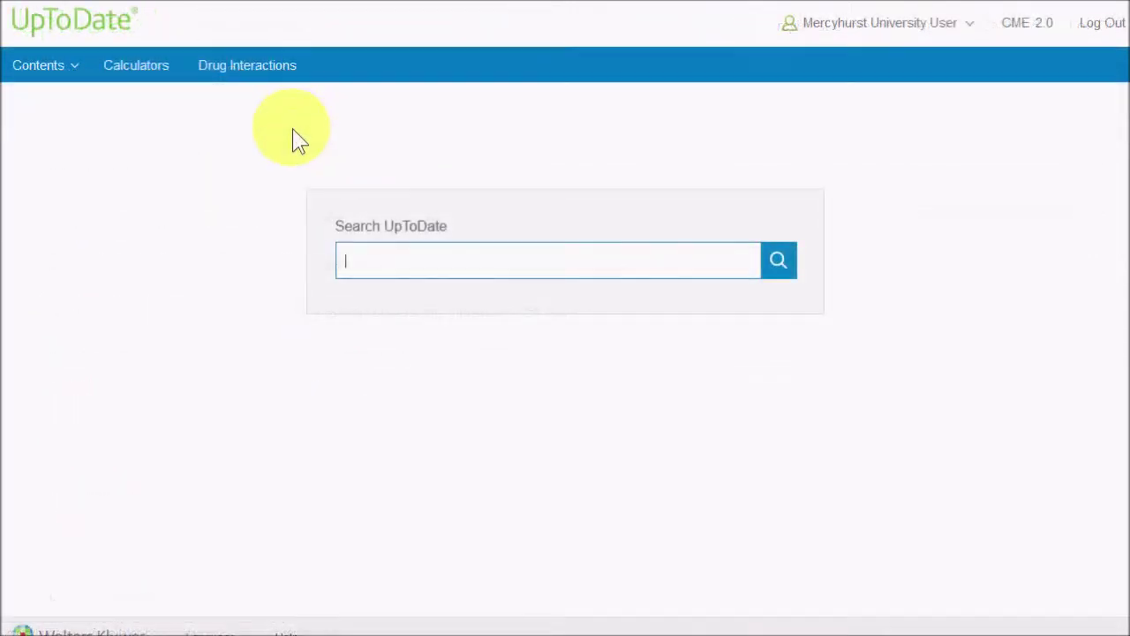
# Step: Open the Lexicomp Drug Interactions tool and add Adderall to the item list
pyautogui.click(258, 76)
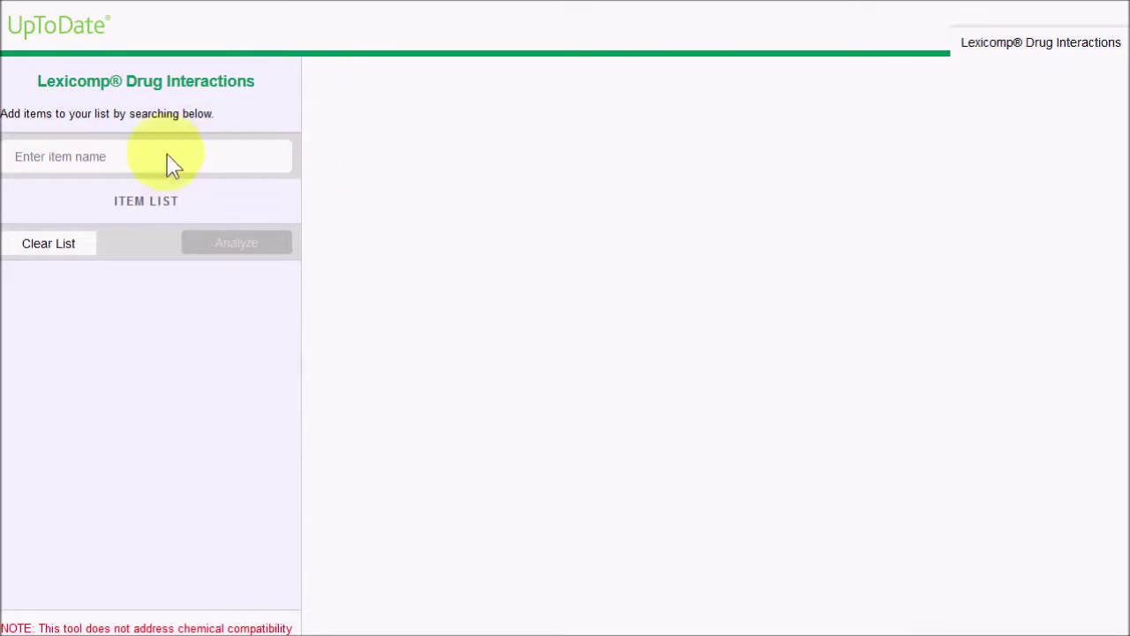
pyautogui.click(131, 166)
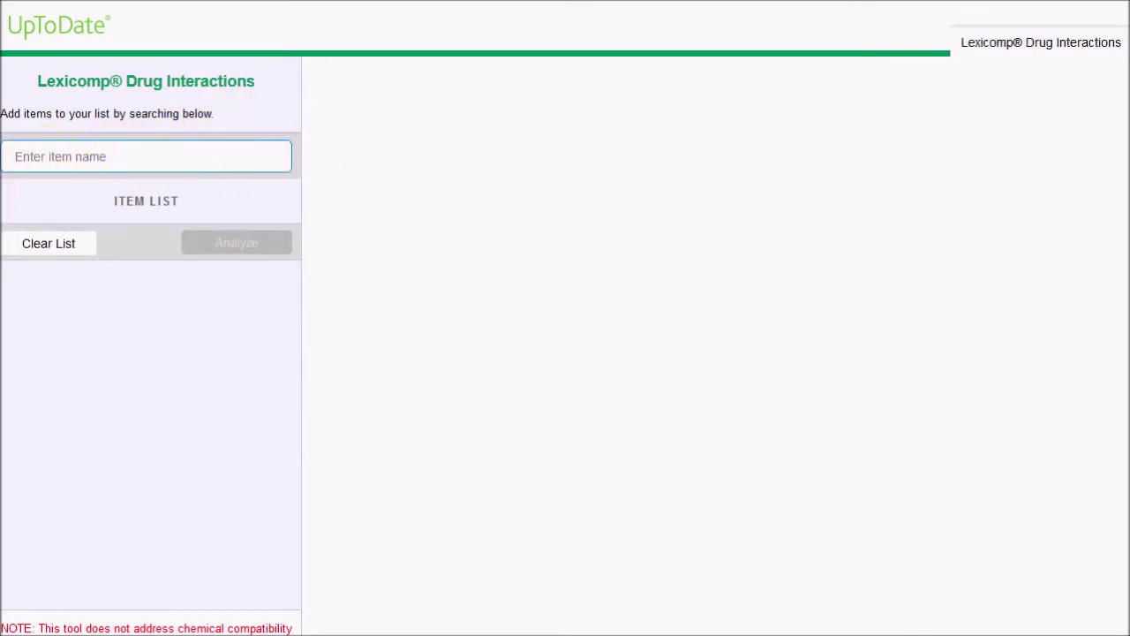
pyautogui.write('adder')
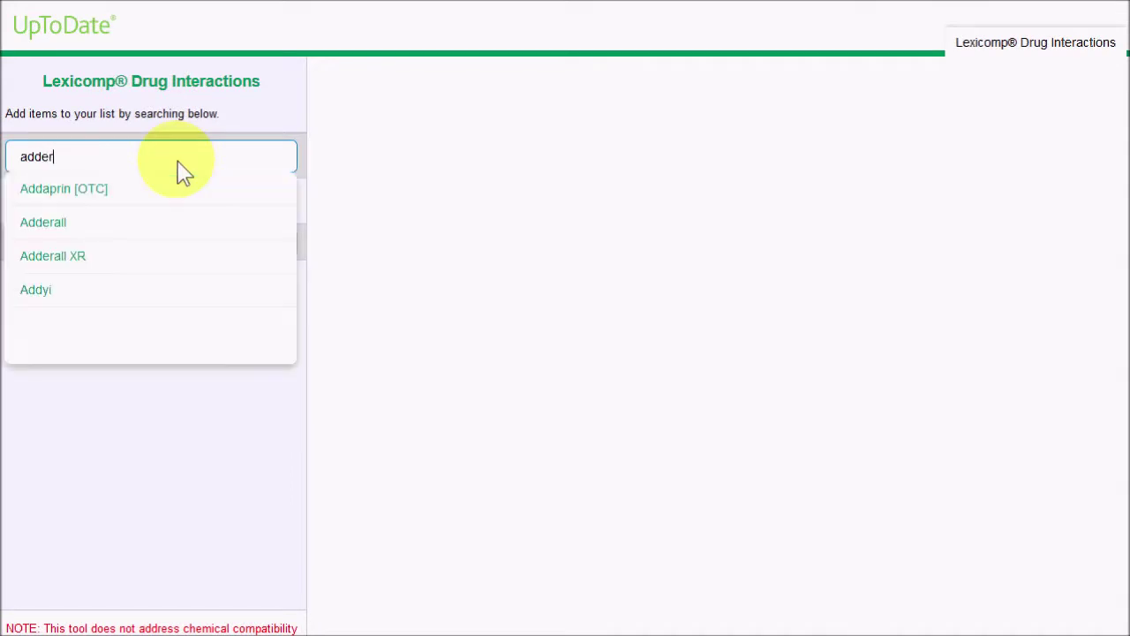
pyautogui.click(138, 189)
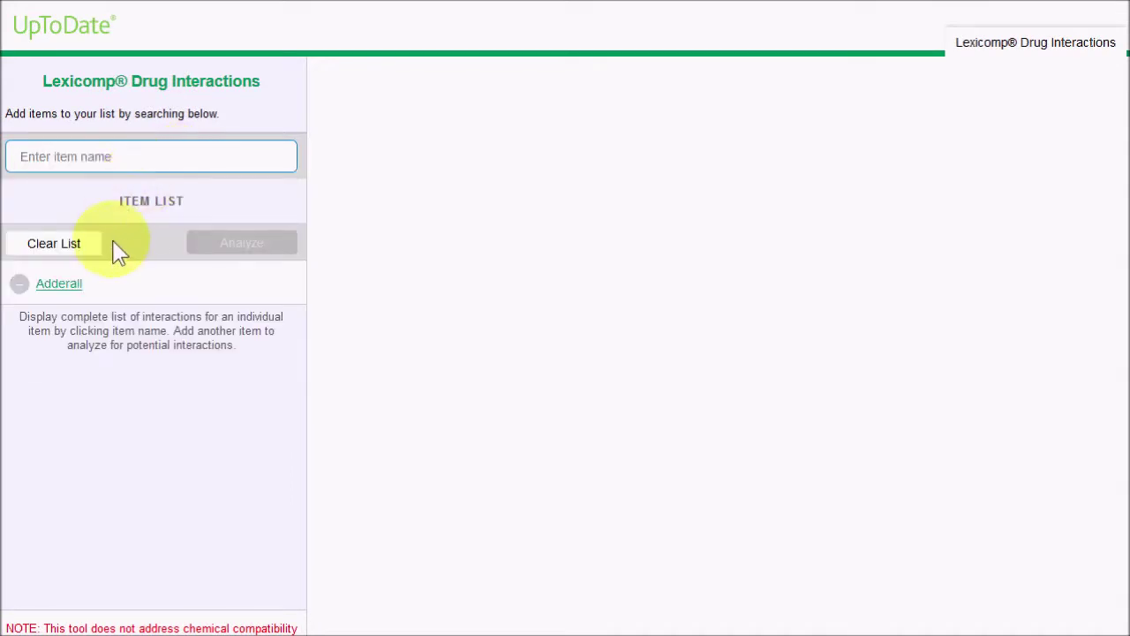
# Step: Add a second drug found by searching "eff" to the item list and analyze it with Adderall for interactions
pyautogui.write('eff')
pyautogui.click(115, 189)
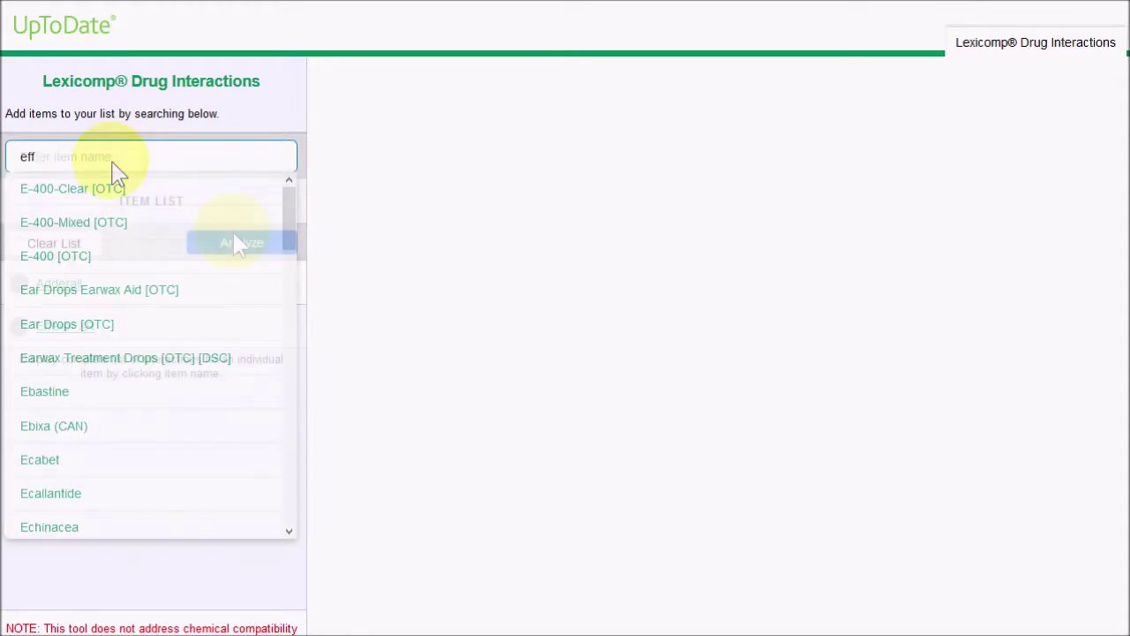
pyautogui.click(235, 242)
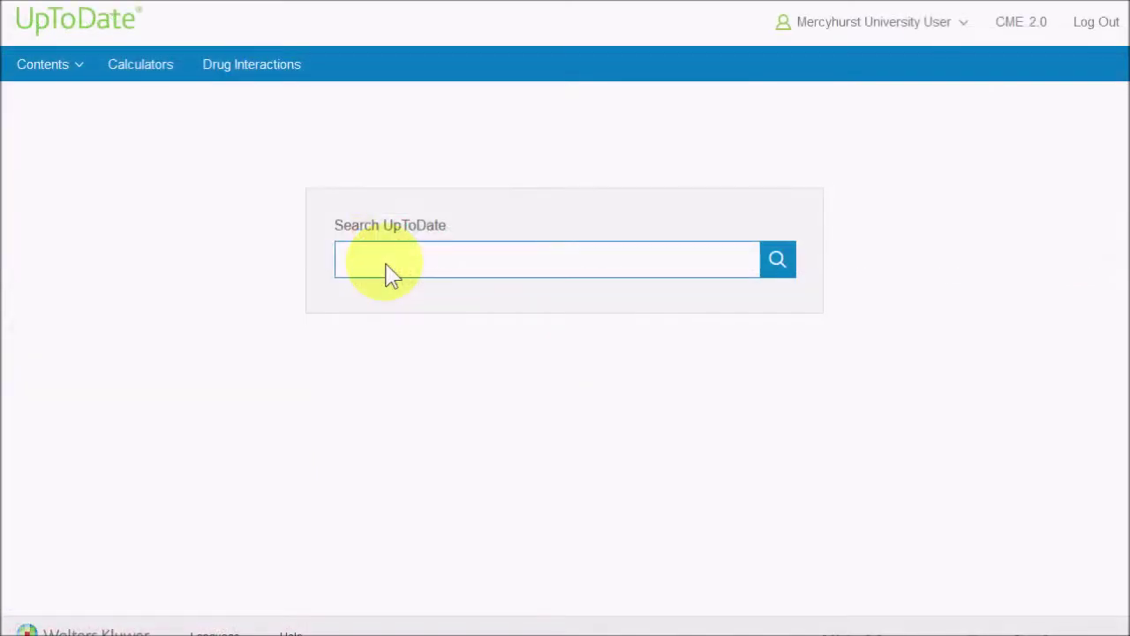
# Step: Search for "bulimia", open the topic "Bulimia nervosa and binge eating disorder in adults: Medical complications and their management" and dismiss the license notice
pyautogui.write('li')
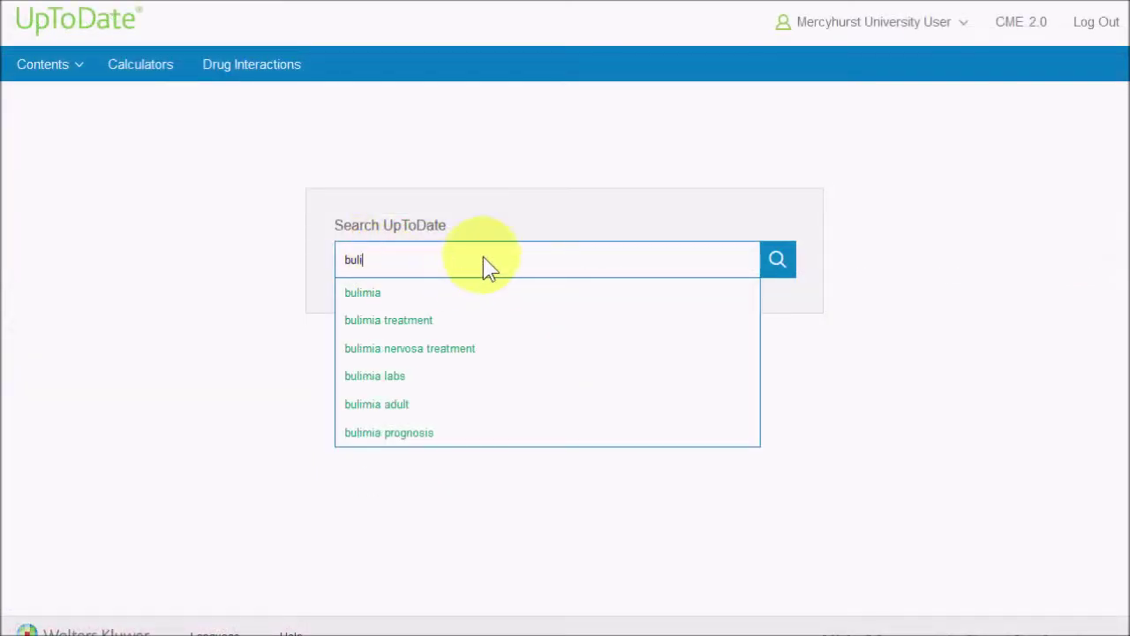
pyautogui.click(461, 295)
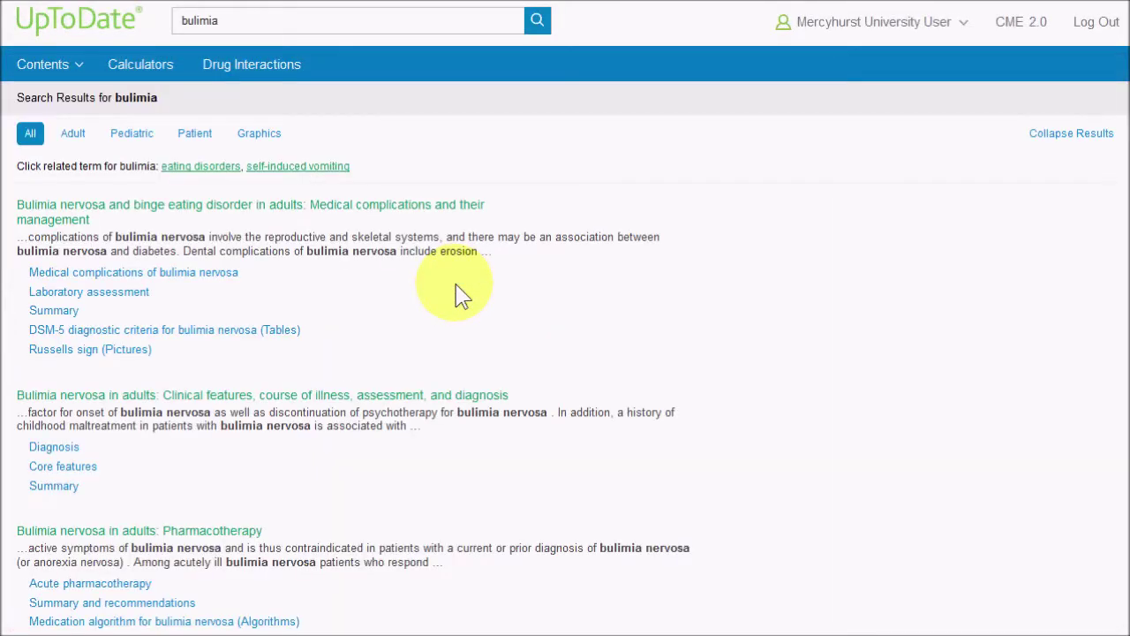
pyautogui.click(369, 215)
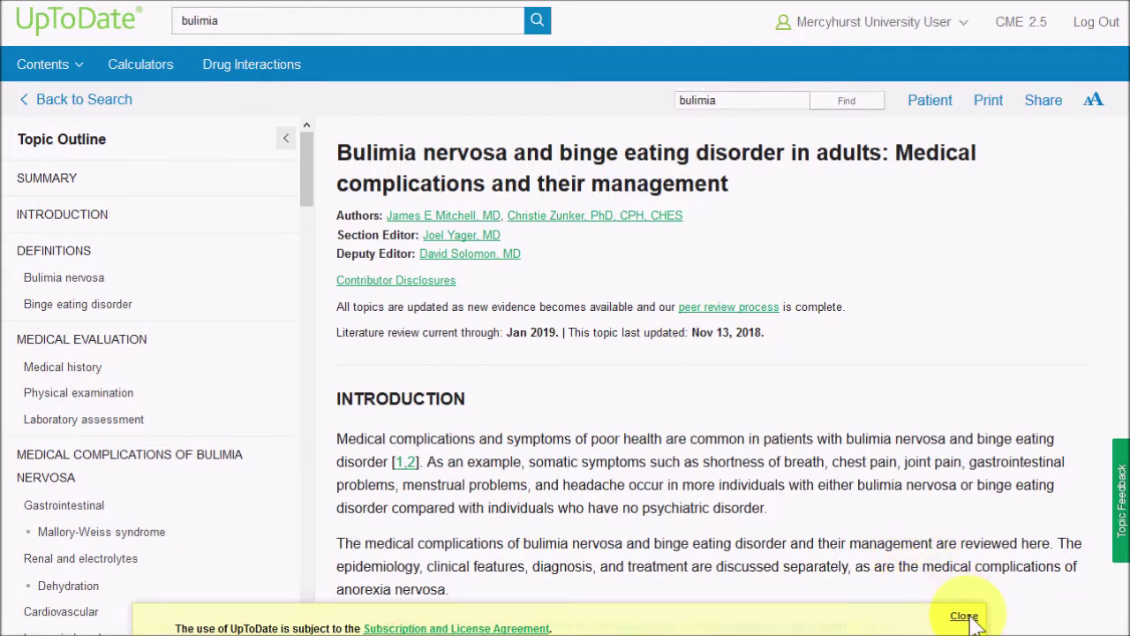
pyautogui.click(964, 615)
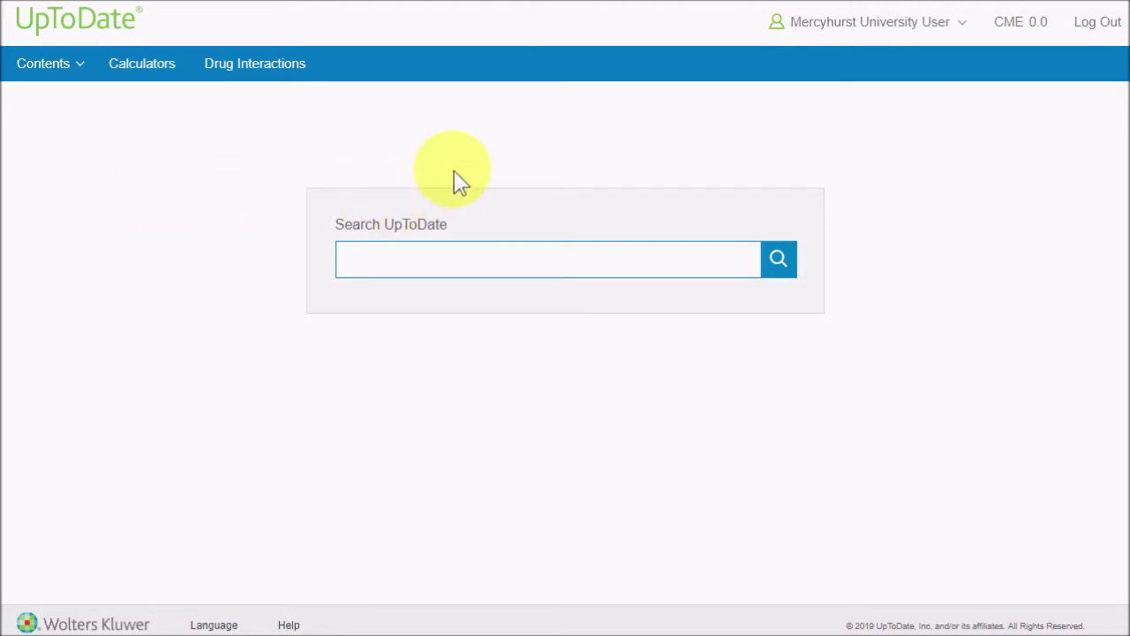
pyautogui.moveTo(73, 71)
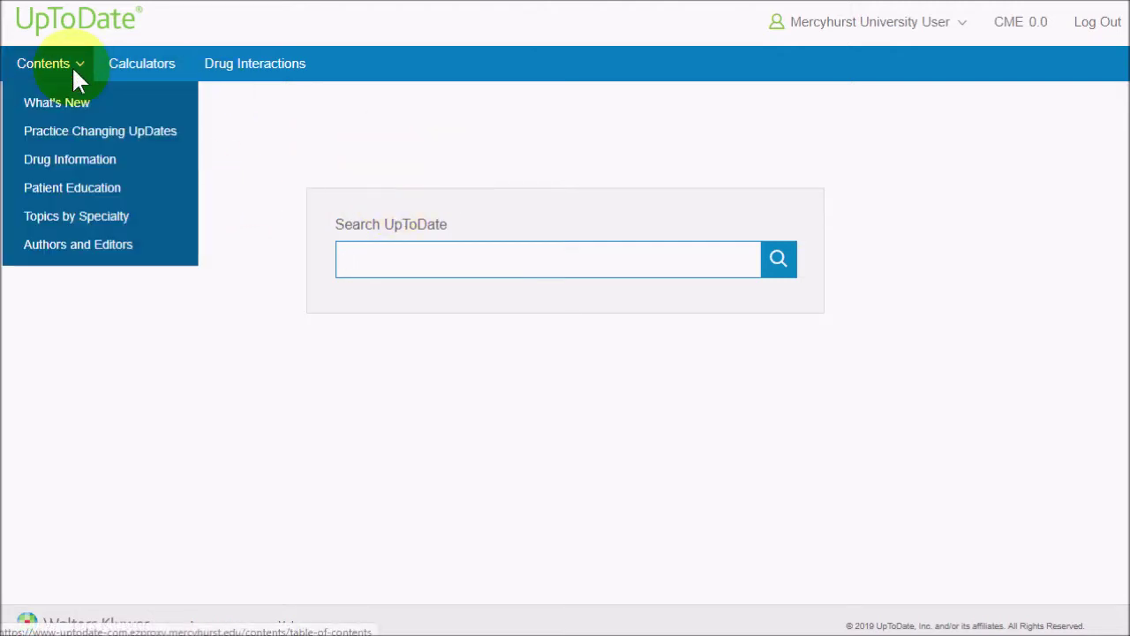